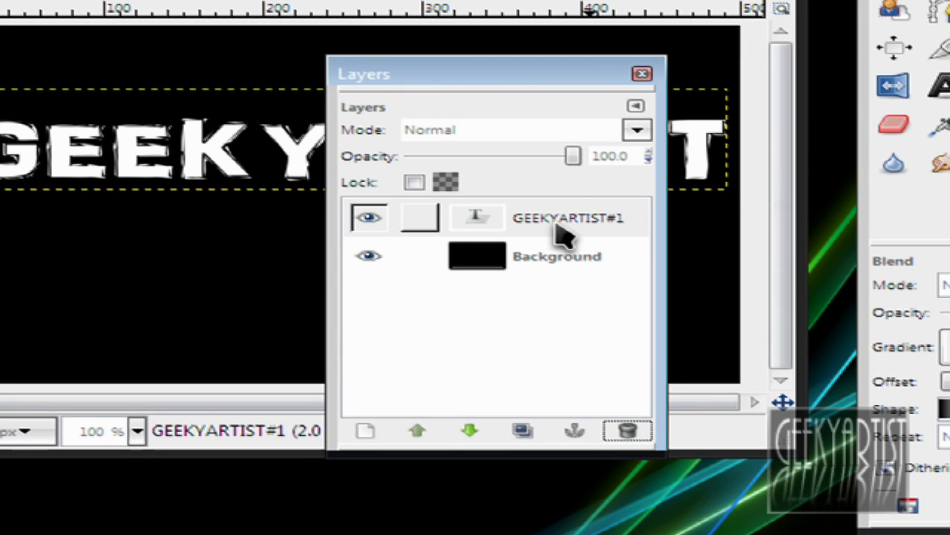
# Duplicate the GEEKYARTIST#1 text layer and load the original's letter shapes with Alpha to Selection.
pyautogui.click(562, 231)
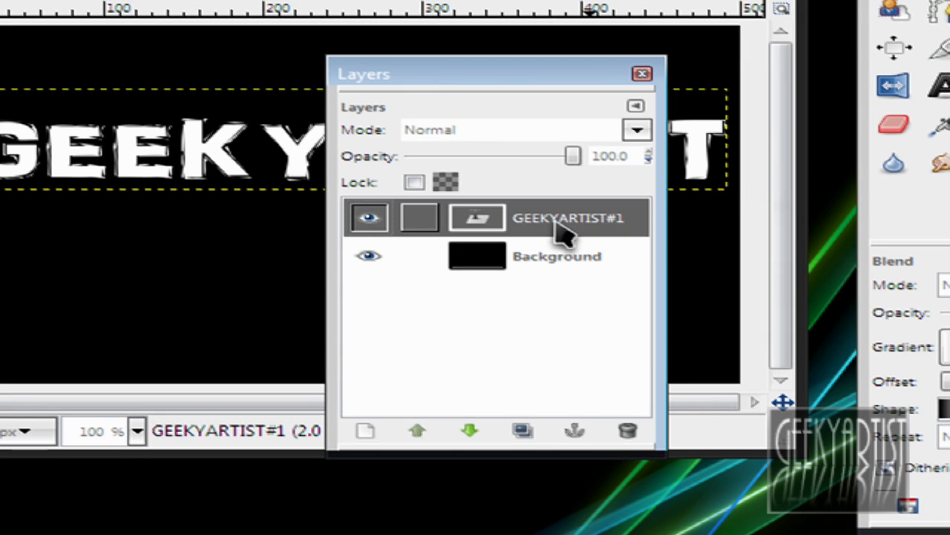
pyautogui.click(523, 431)
pyautogui.click(572, 274)
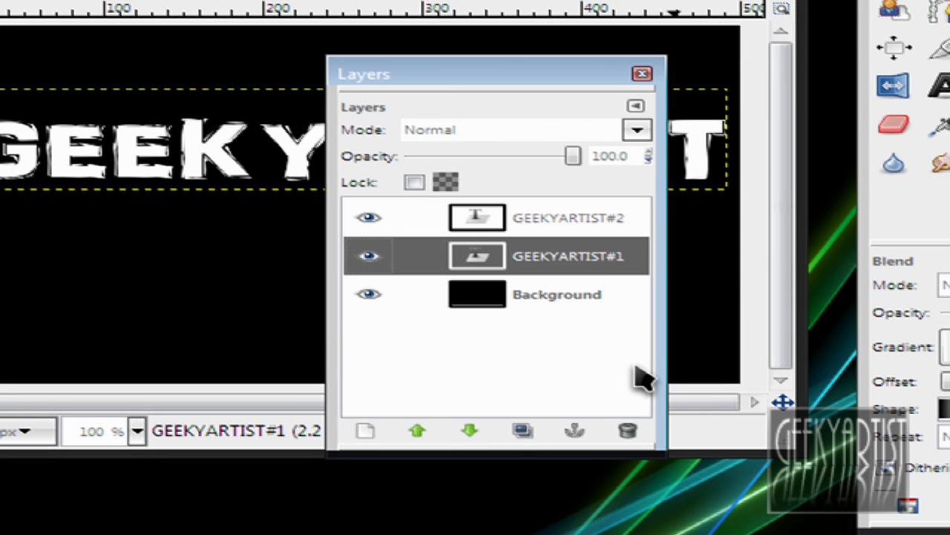
pyautogui.moveTo(556, 81); pyautogui.dragTo(872, 312)
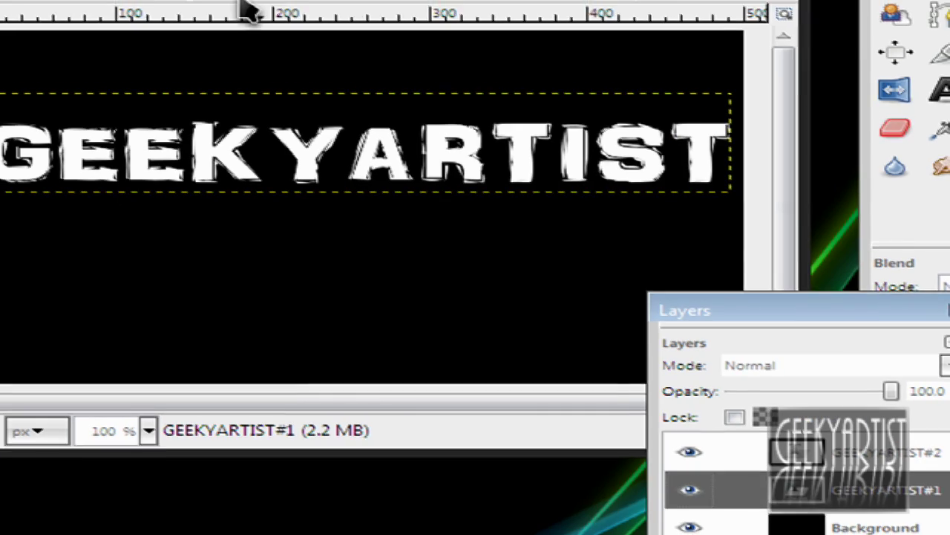
pyautogui.click(330, 39)
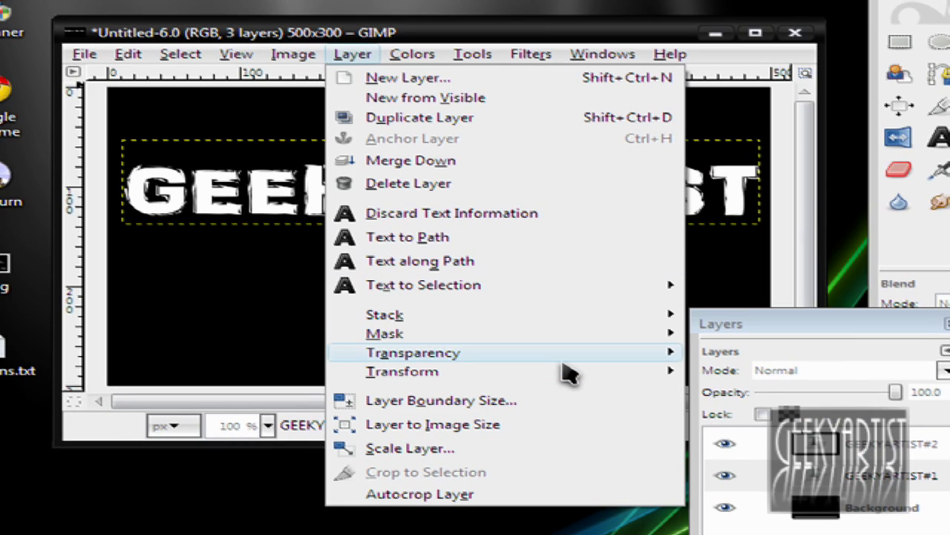
pyautogui.moveTo(567, 370)
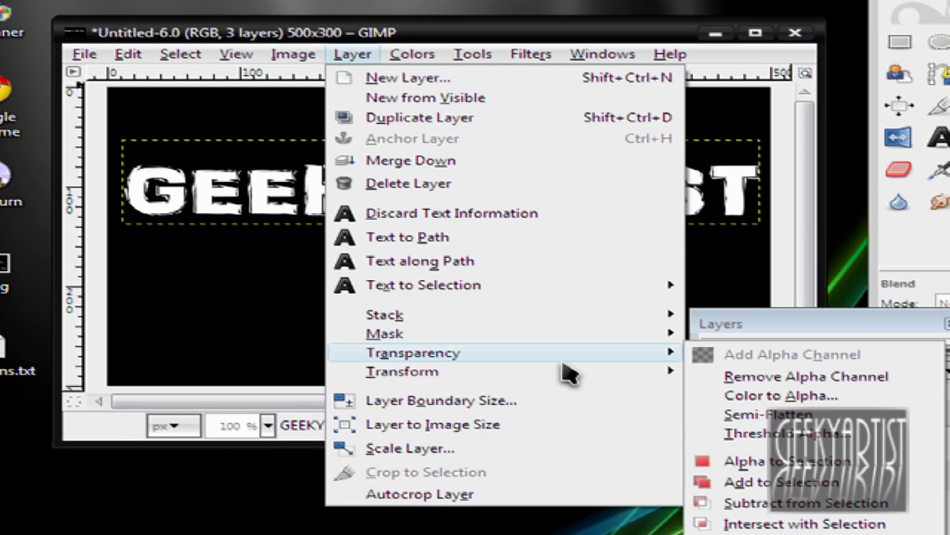
pyautogui.click(788, 462)
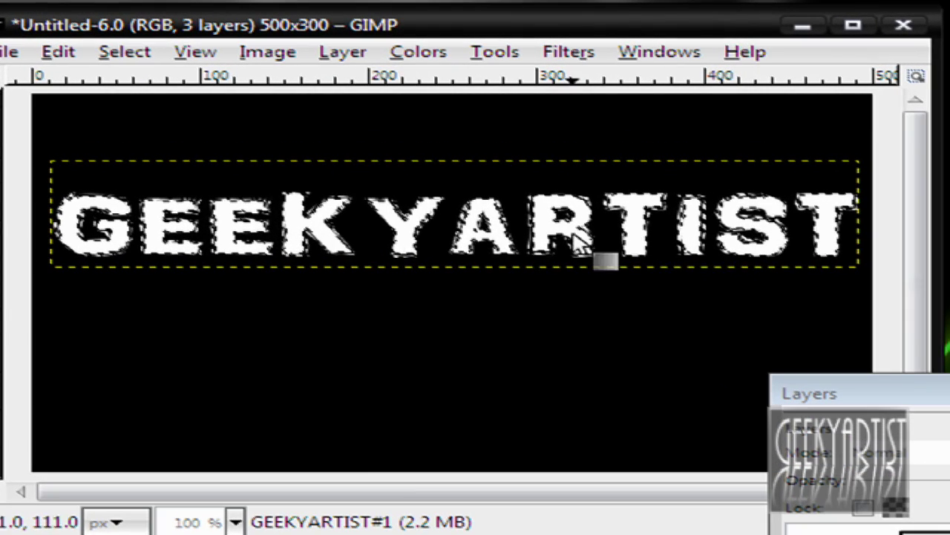
# Grow the GEEKYARTIST letter selection outward by 4 pixels.
pyautogui.click(139, 49)
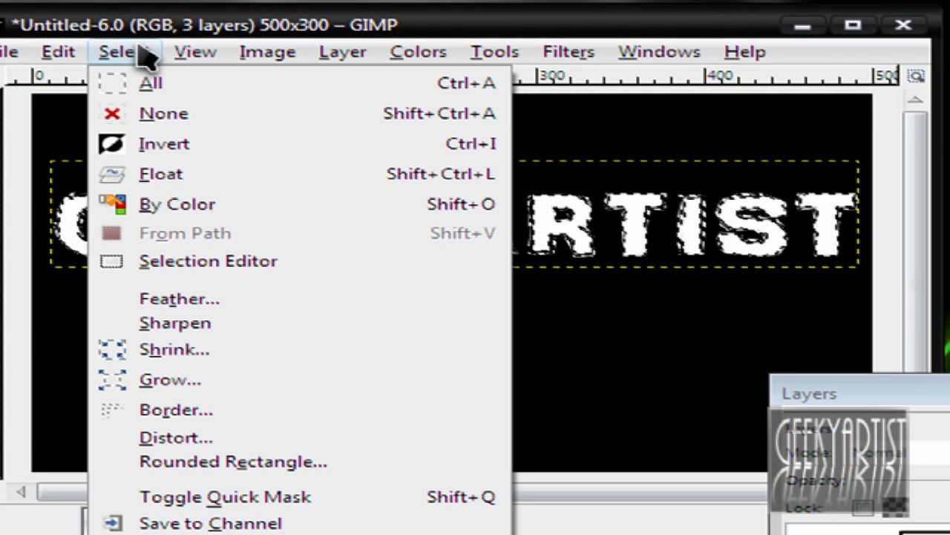
pyautogui.click(384, 380)
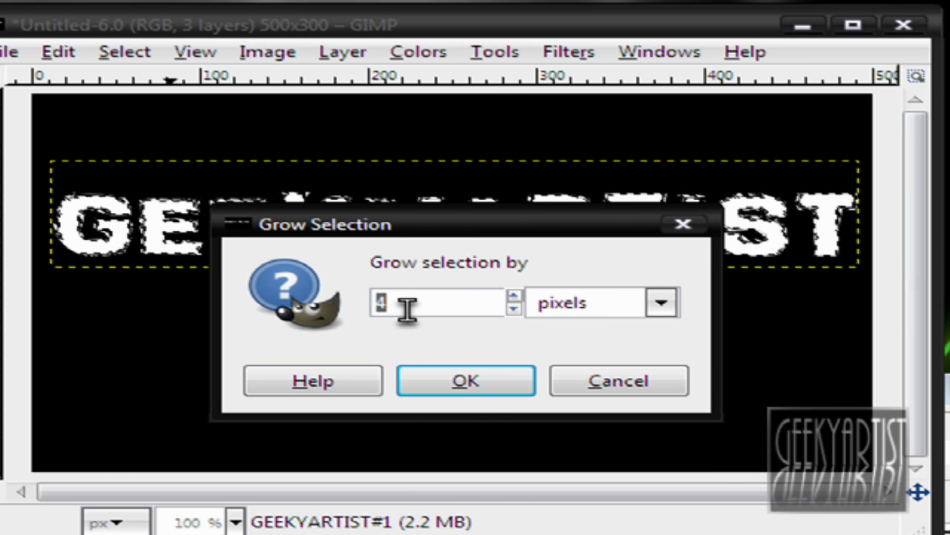
pyautogui.click(480, 390)
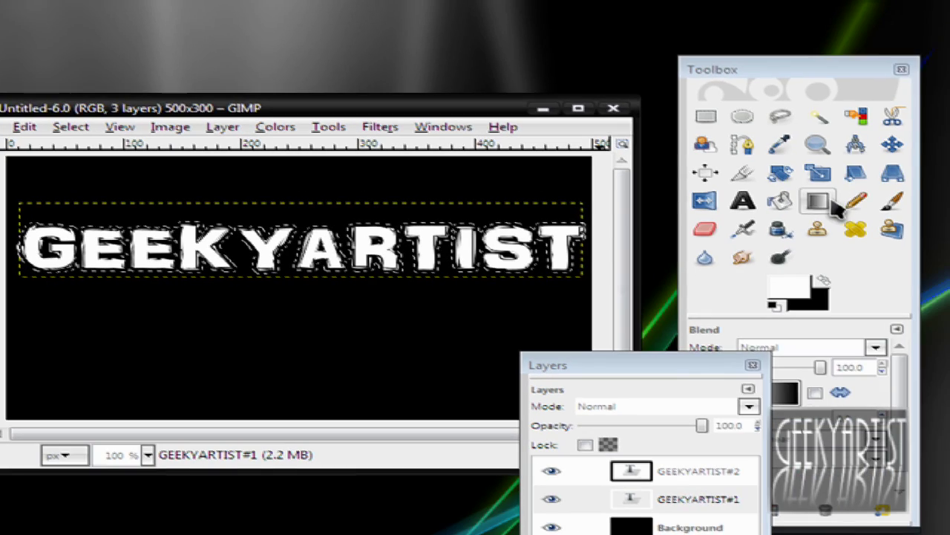
# Activate the Blend tool and browse the gradients, keeping FG to BG (RGB).
pyautogui.click(816, 200)
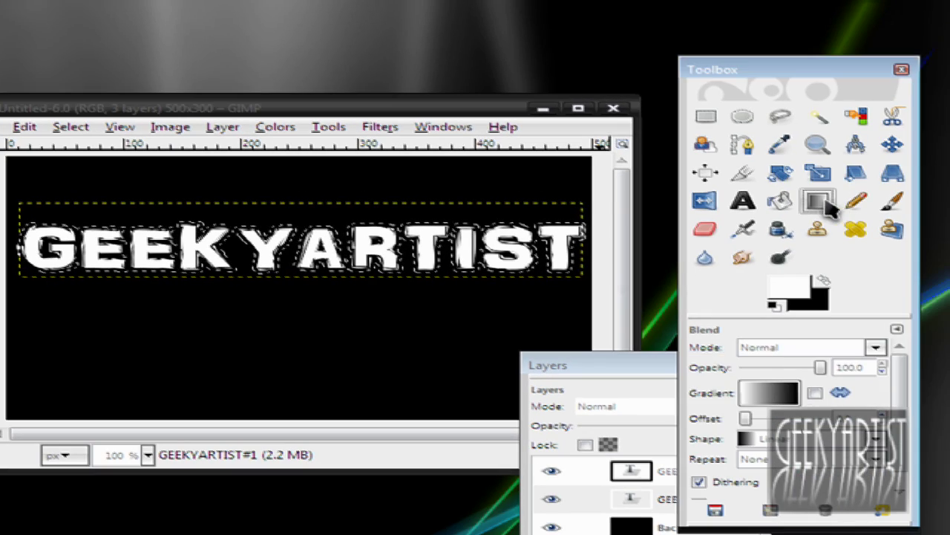
pyautogui.click(769, 392)
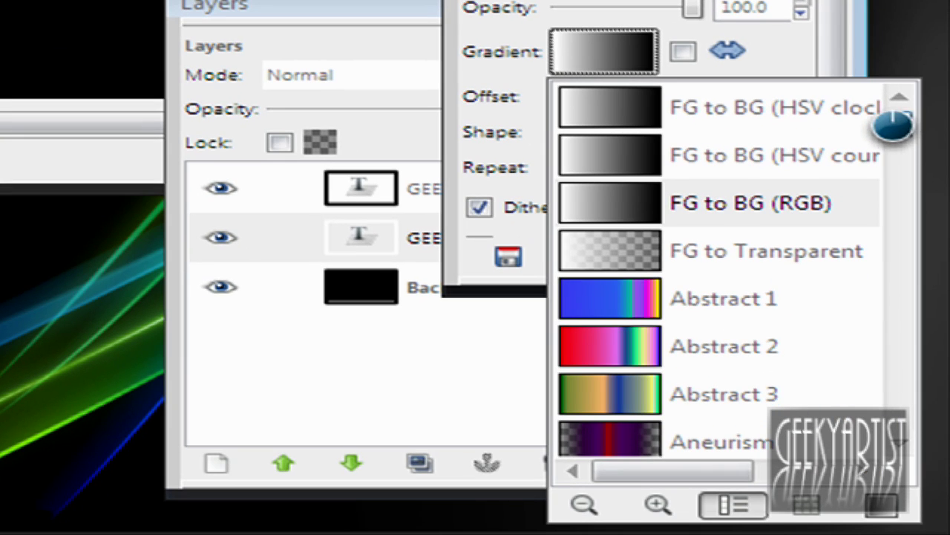
pyautogui.scroll(-1, 904, 132)
pyautogui.moveTo(904, 131)
pyautogui.mouseDown()
pyautogui.moveTo(937, 275)
pyautogui.moveTo(631, 180)
pyautogui.moveTo(915, 269)
pyautogui.moveTo(915, 284)
pyautogui.moveTo(937, 119)
pyautogui.mouseUp()
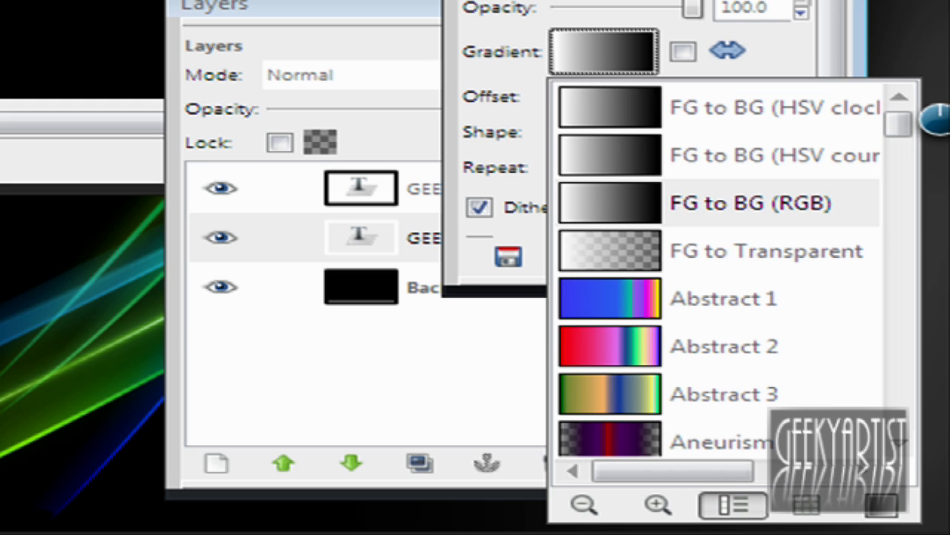
# Set both the foreground and background colours to green 23a730.
pyautogui.click(937, 119)
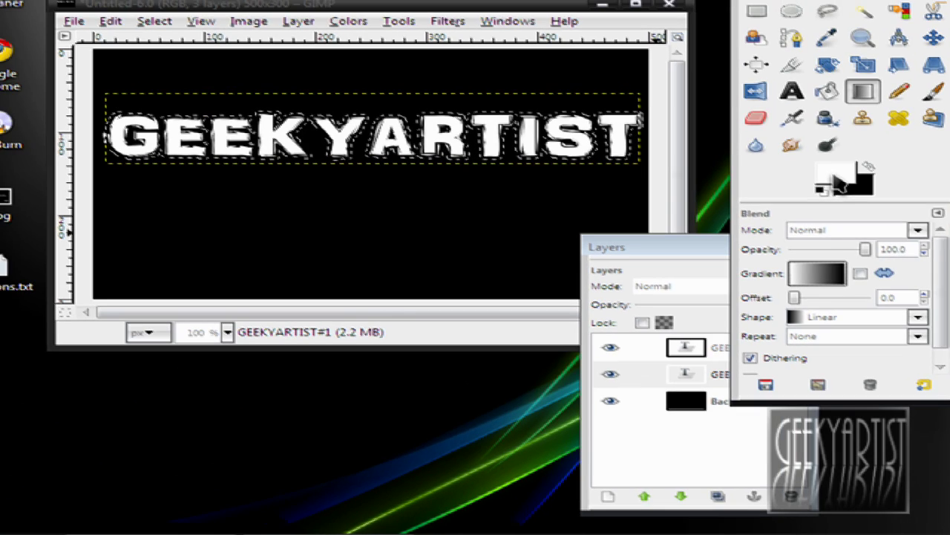
pyautogui.click(774, 81)
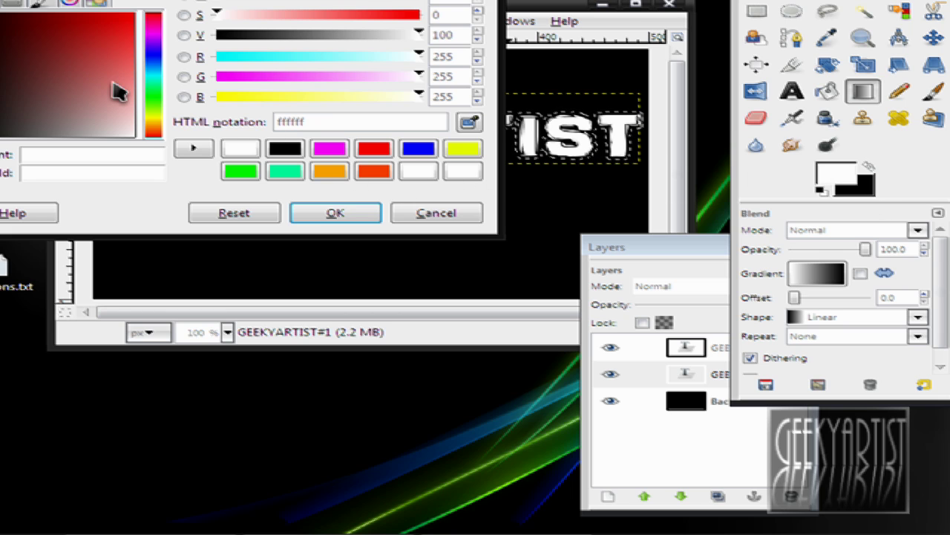
pyautogui.moveTo(163, 84); pyautogui.dragTo(162, 101)
pyautogui.moveTo(104, 64); pyautogui.dragTo(78, 38)
pyautogui.click(193, 148)
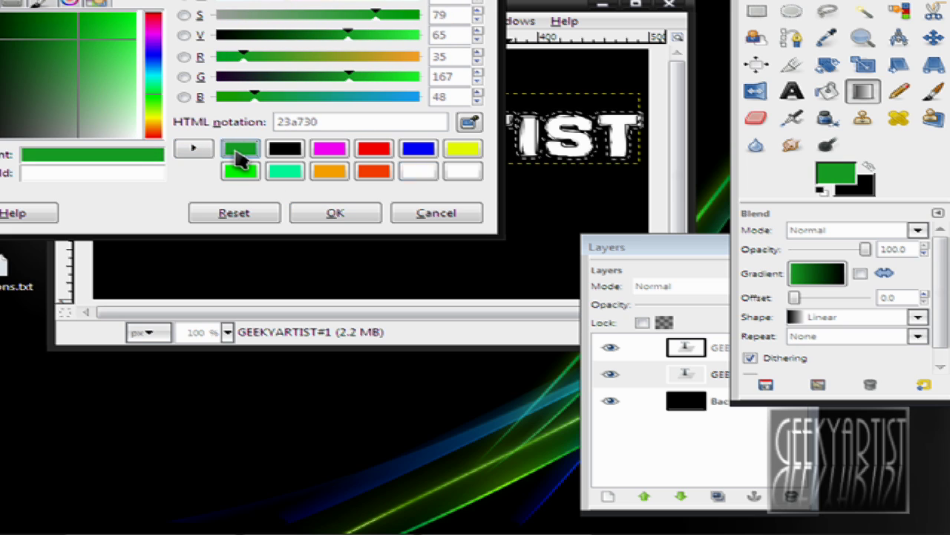
pyautogui.click(855, 190)
pyautogui.click(239, 150)
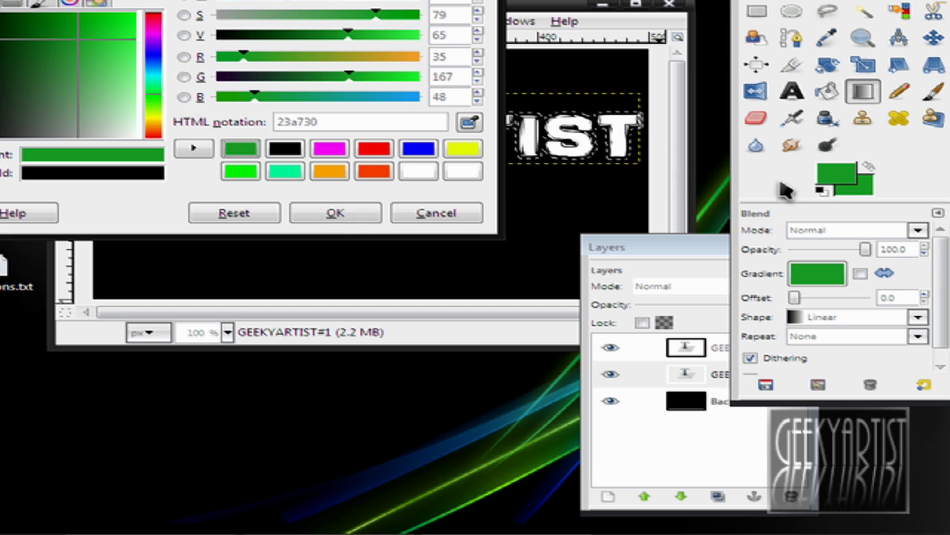
pyautogui.click(334, 211)
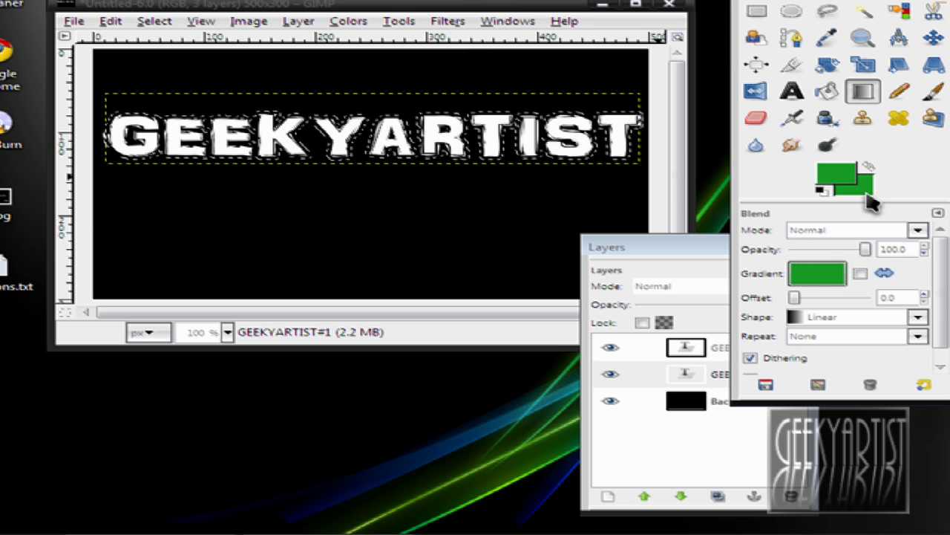
pyautogui.click(820, 280)
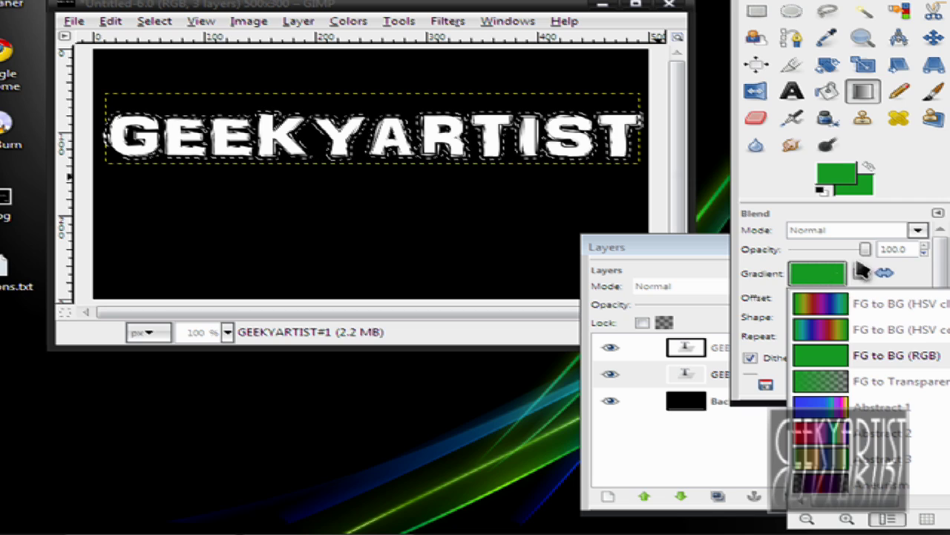
pyautogui.click(860, 96)
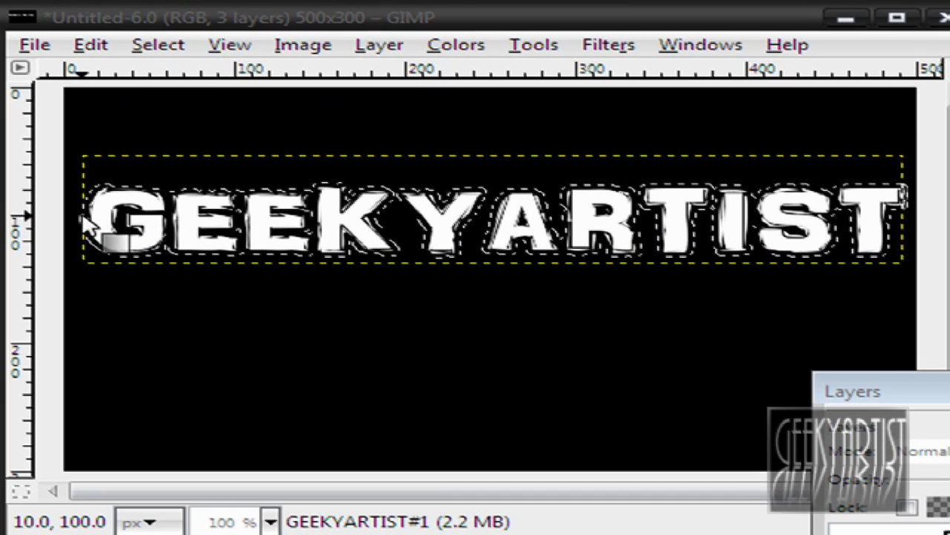
# Fill the grown selection with solid green with a blend from the G to the final T.
pyautogui.moveTo(82, 213); pyautogui.dragTo(904, 210)
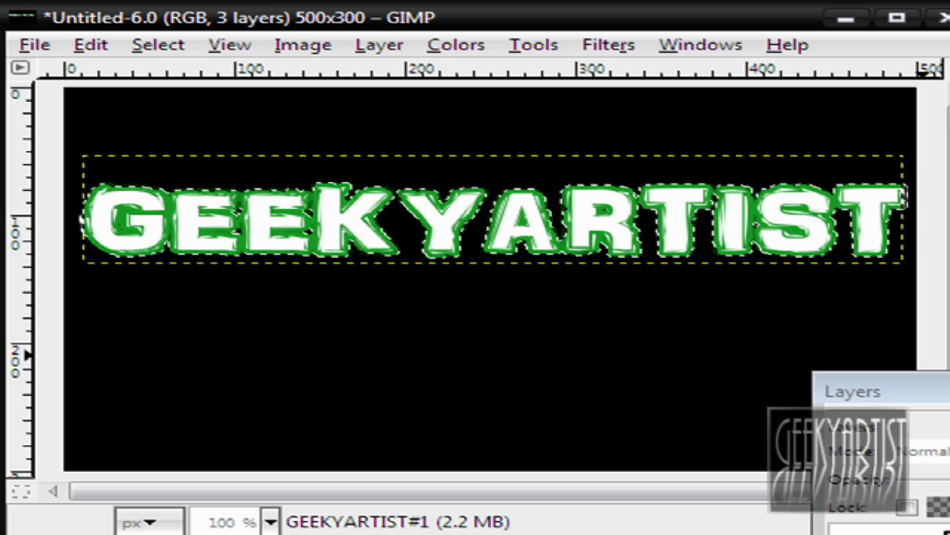
pyautogui.moveTo(928, 391); pyautogui.dragTo(600, 333)
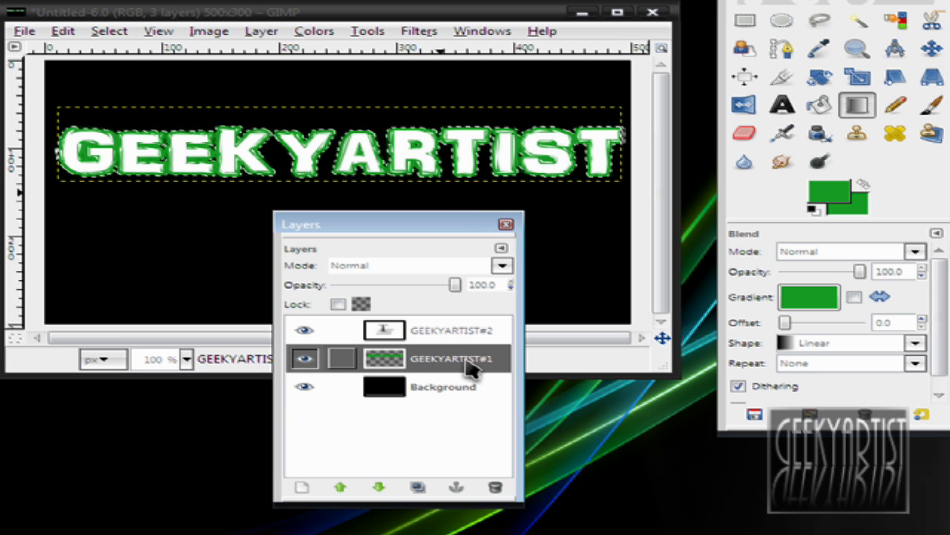
# Lower the GEEKYARTIST#1 green border layer's opacity to about 47.5.
pyautogui.moveTo(352, 232); pyautogui.dragTo(382, 128)
pyautogui.moveTo(473, 133); pyautogui.dragTo(454, 214)
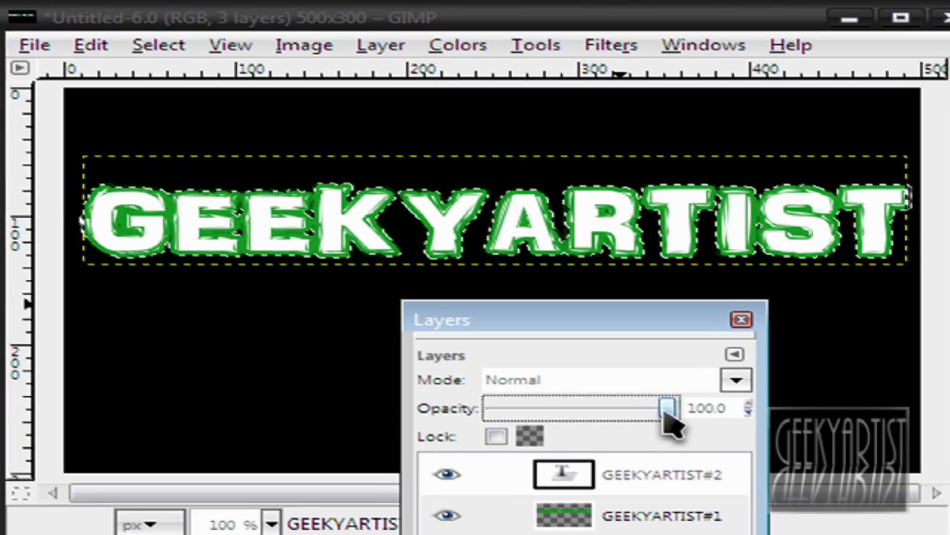
pyautogui.moveTo(458, 281); pyautogui.dragTo(426, 281)
pyautogui.moveTo(622, 413); pyautogui.dragTo(577, 410)
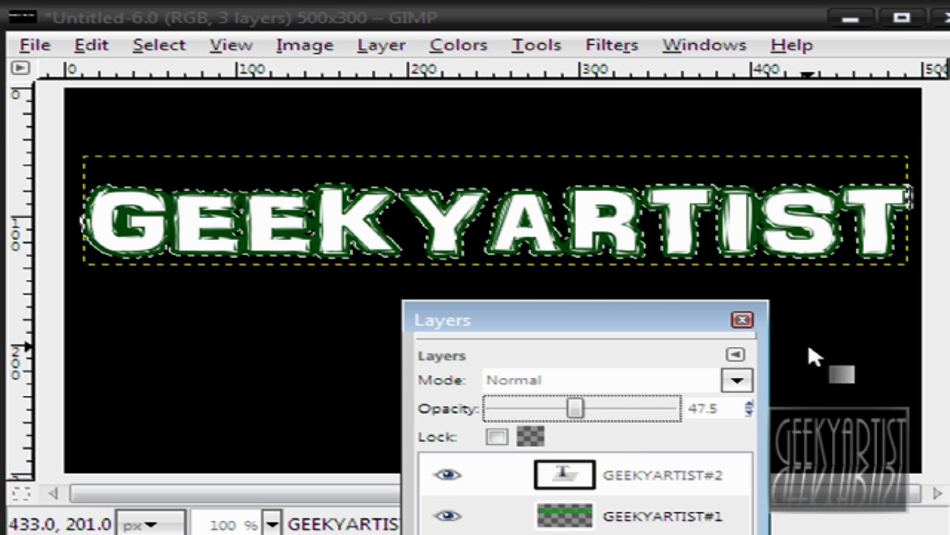
# Merge GEEKYARTIST#2 and GEEKYARTIST#1 down into the Background, then clear the selection.
pyautogui.click(661, 475)
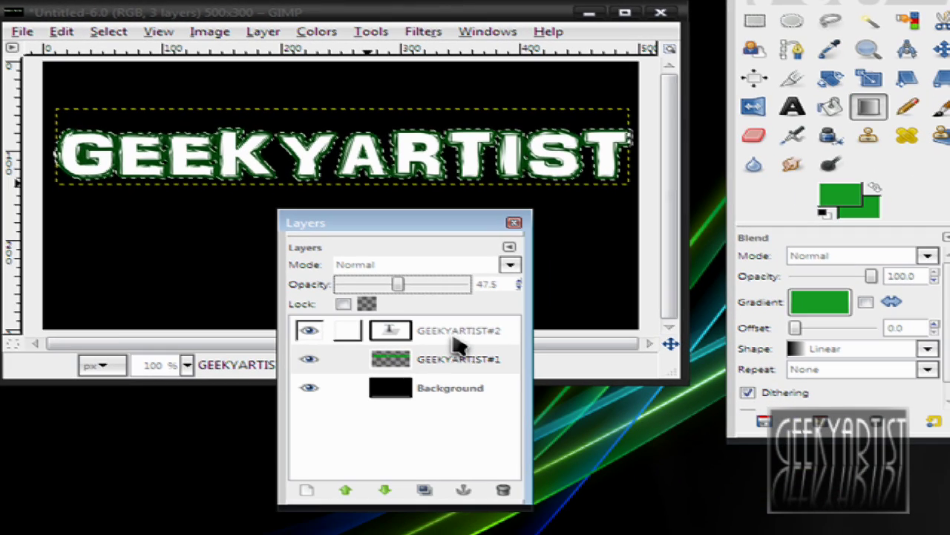
pyautogui.click(459, 341)
pyautogui.rightClick(406, 336)
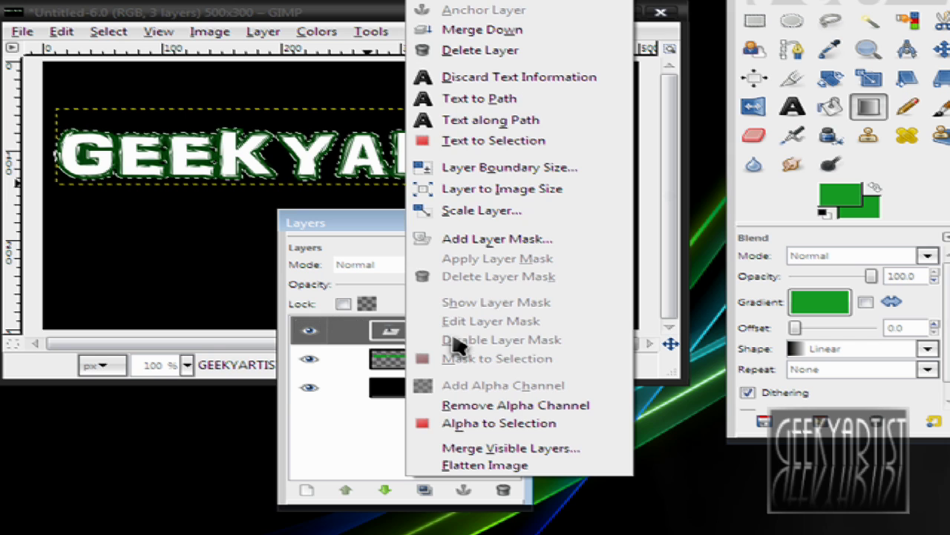
pyautogui.click(530, 38)
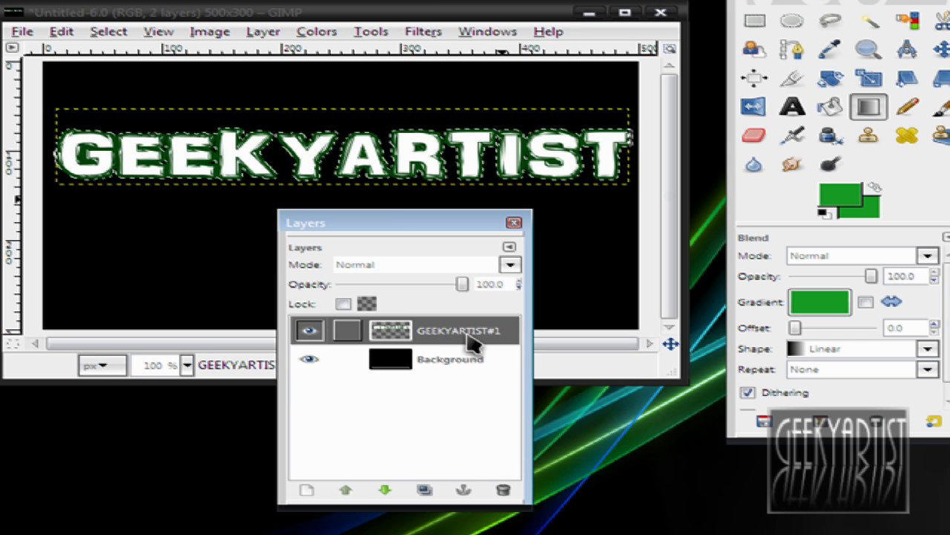
pyautogui.rightClick(407, 338)
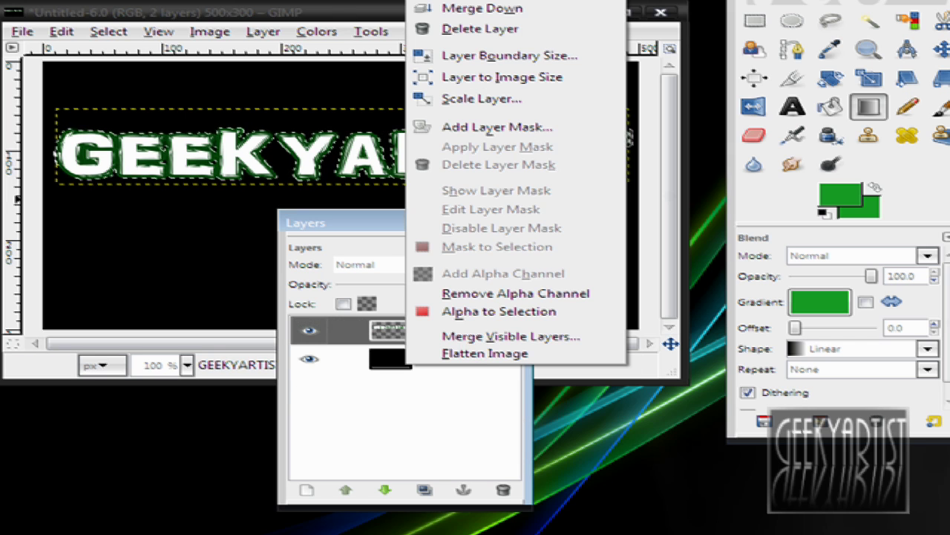
pyautogui.click(484, 9)
pyautogui.click(109, 31)
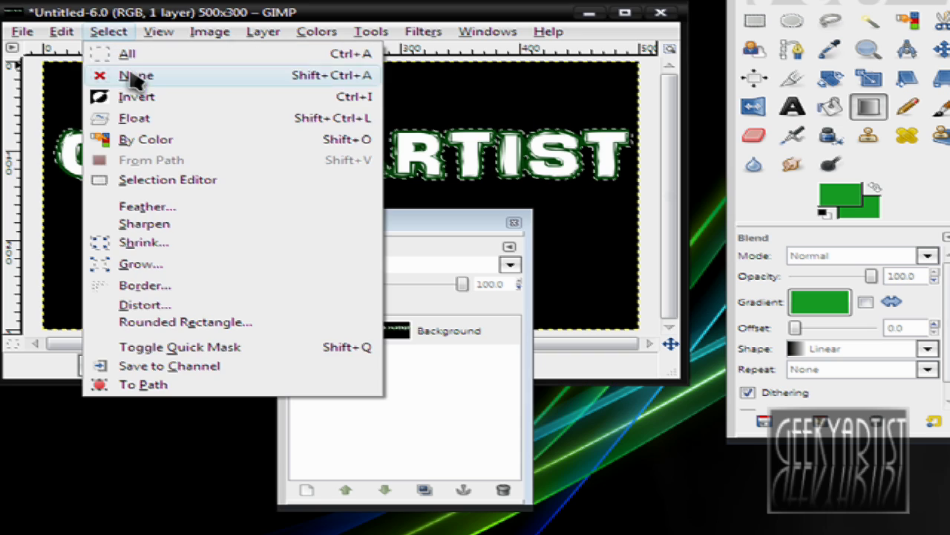
pyautogui.click(141, 78)
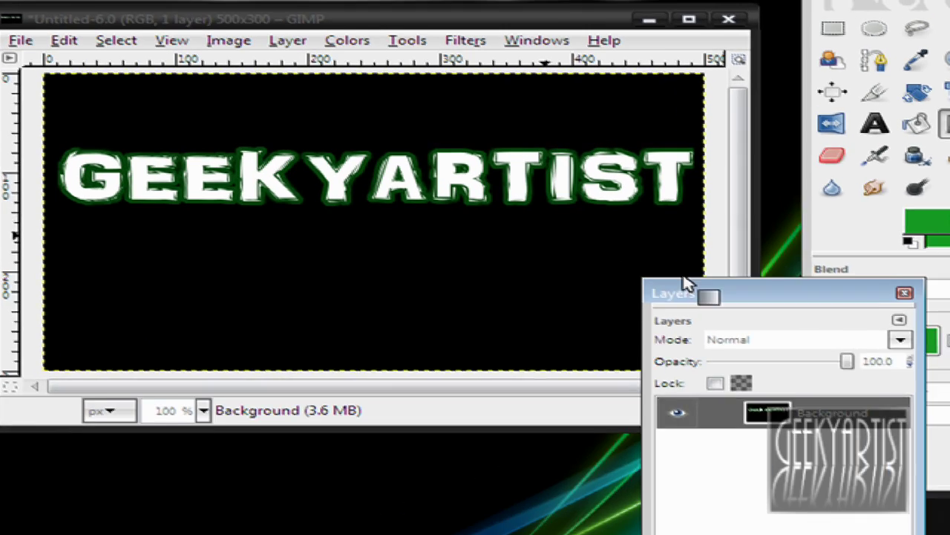